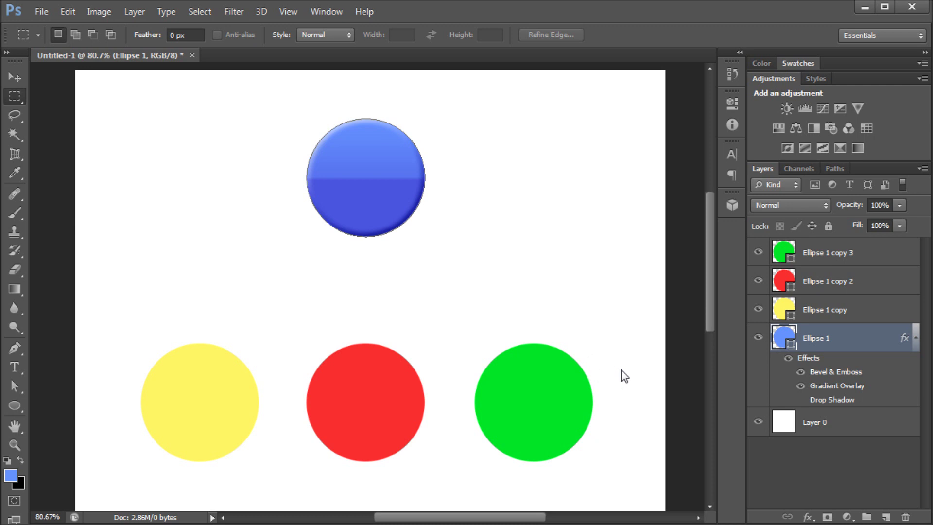
# Step: Copy the Ellipse 1 layer style and begin selecting the three other circle layers
pyautogui.rightClick(804, 336)
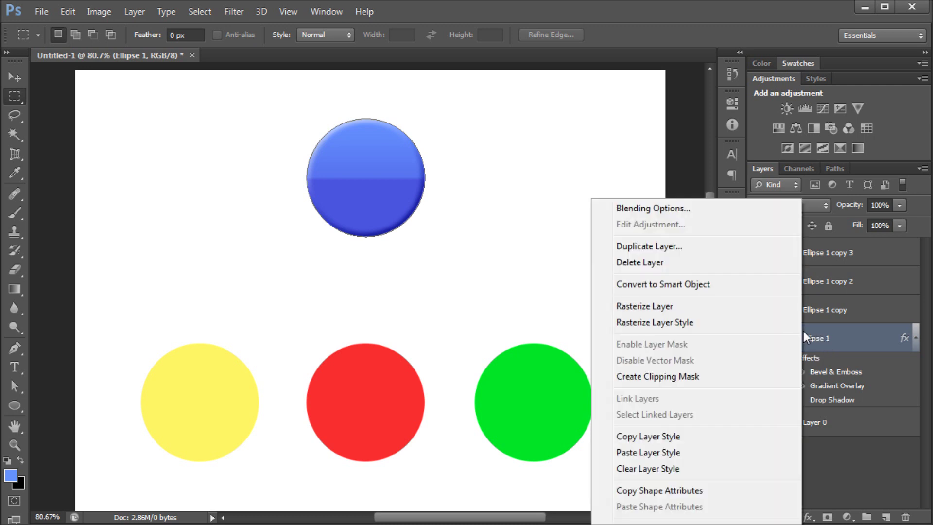
pyautogui.click(649, 440)
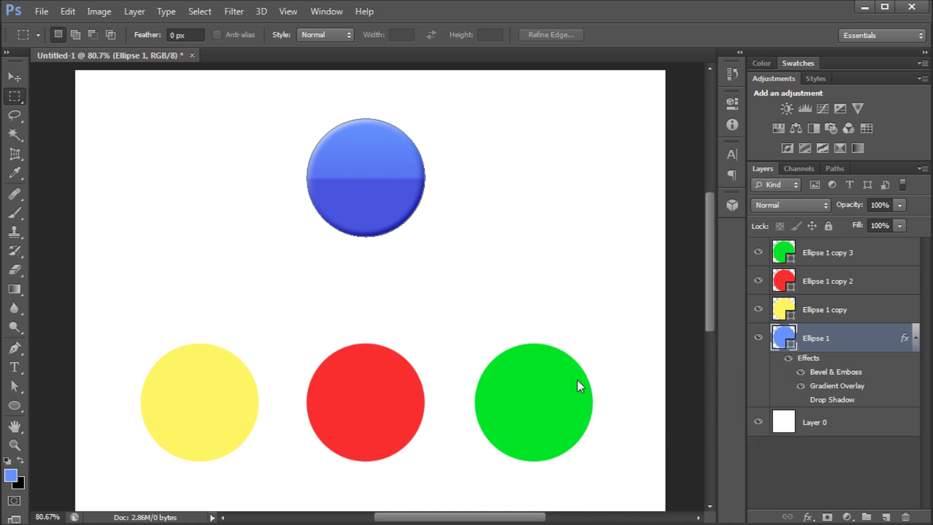
pyautogui.click(825, 266)
# Step: Paste the blue bevel, gradient and shadow style onto Ellipse 1 copy, copy 2 and copy 3
pyautogui.keyDown('shift'); pyautogui.click(825, 308); pyautogui.keyUp('shift')
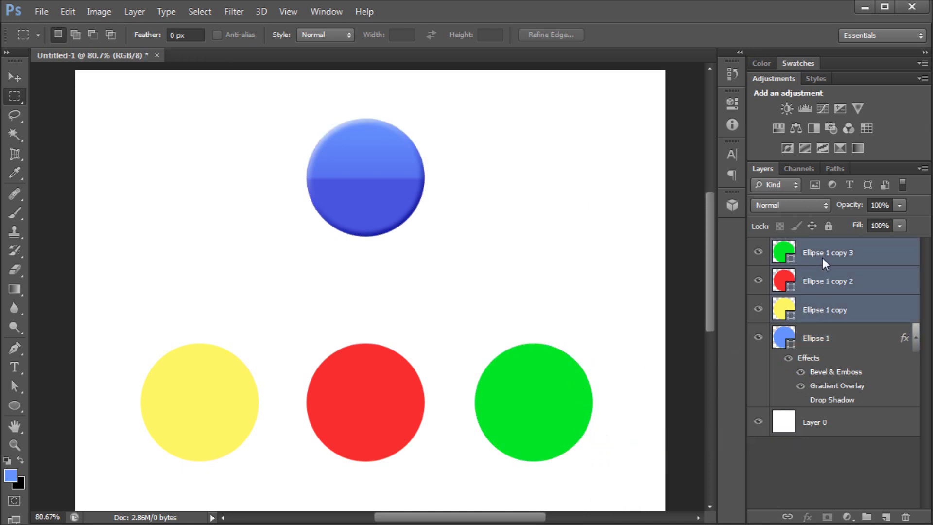
pyautogui.rightClick(825, 262)
pyautogui.click(687, 453)
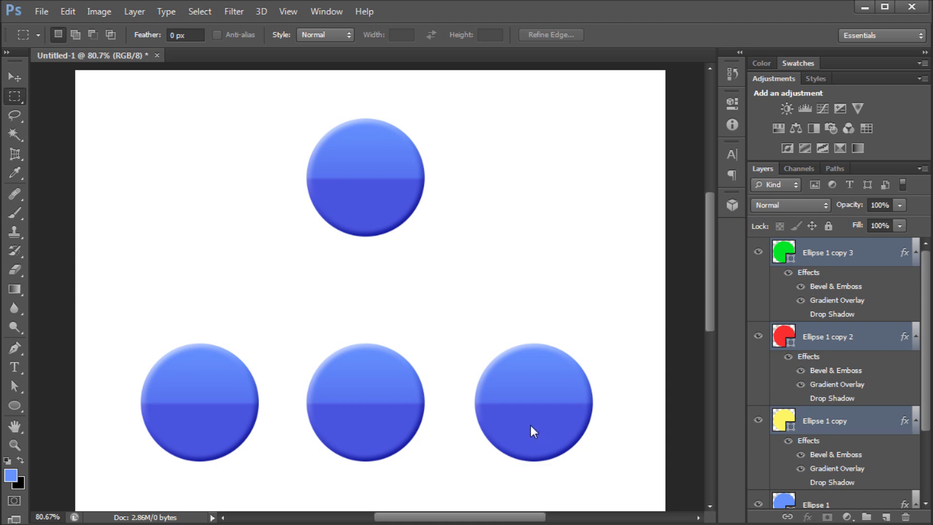
# Step: Clear the layer style from Ellipse 1 copy 3, the green circle
pyautogui.click(839, 259)
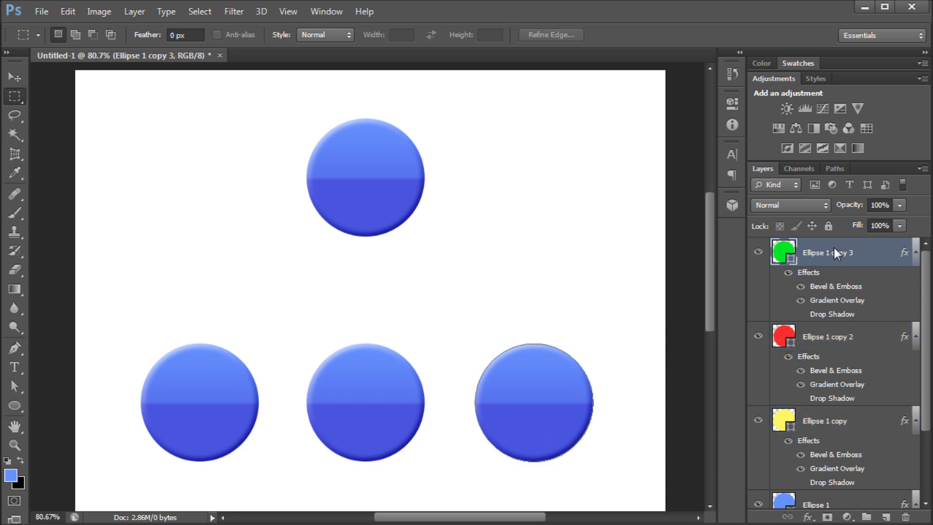
pyautogui.rightClick(828, 252)
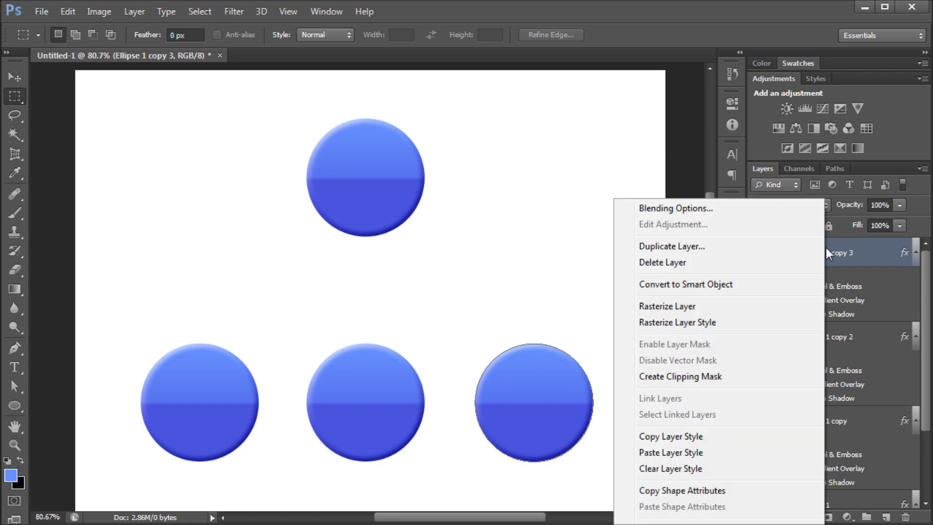
pyautogui.click(675, 469)
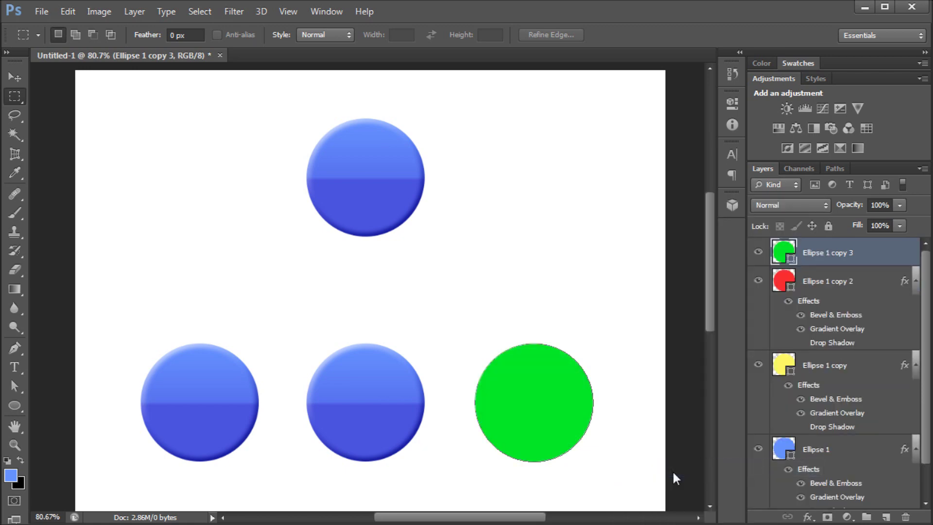